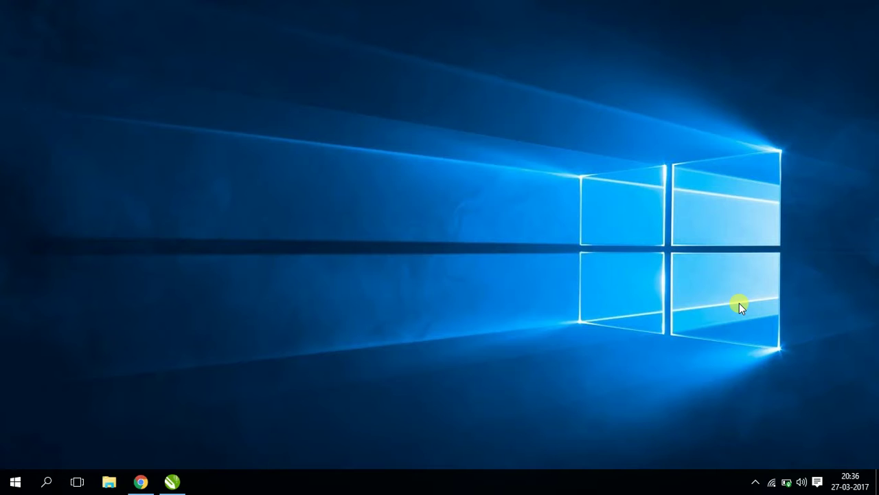
Search Windows for "control" and open Control Panel.
click(3, 488)
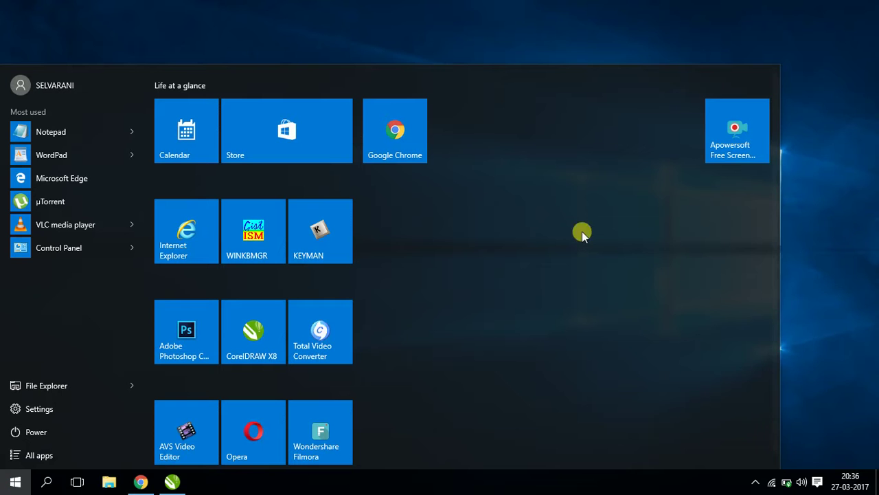
click(5, 486)
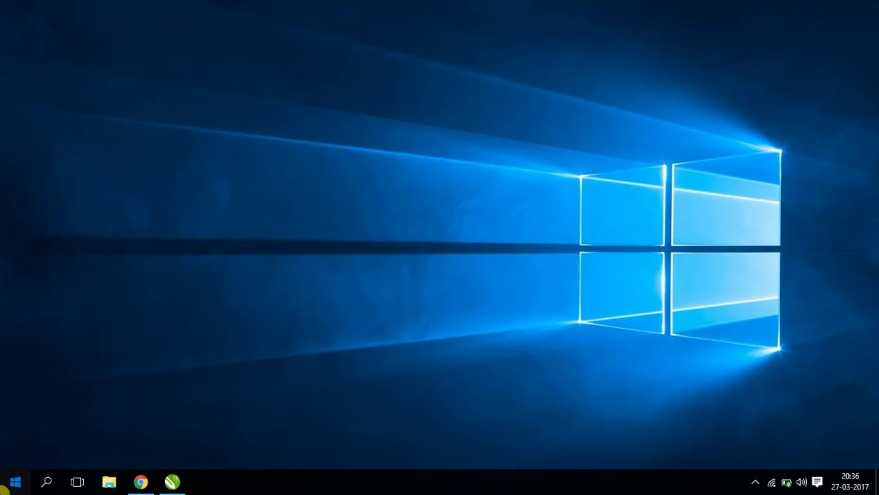
click(5, 486)
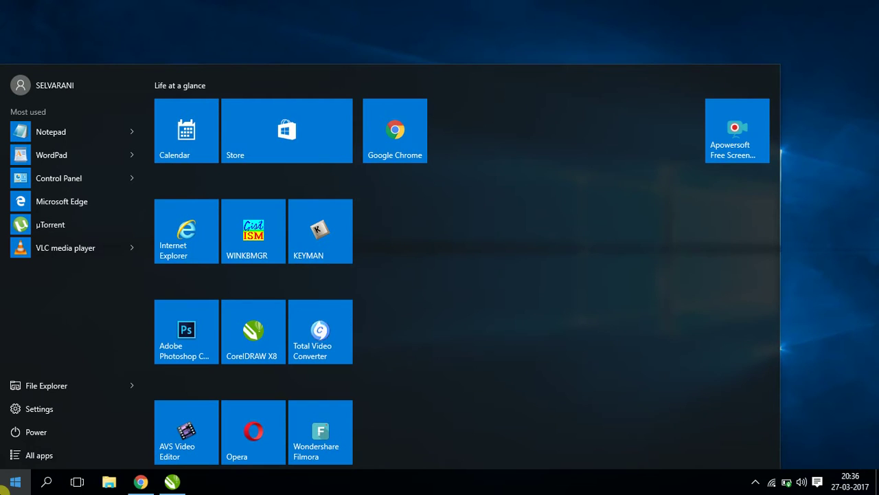
text(cont)
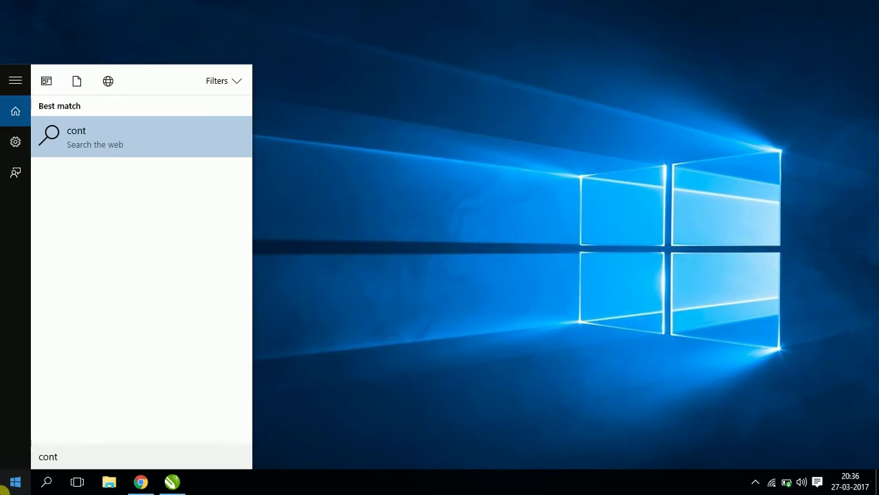
text(rol)
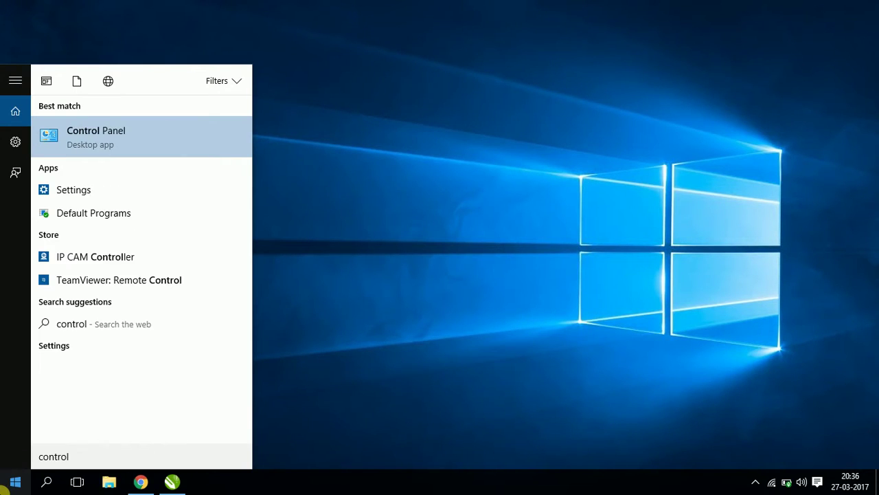
click(66, 131)
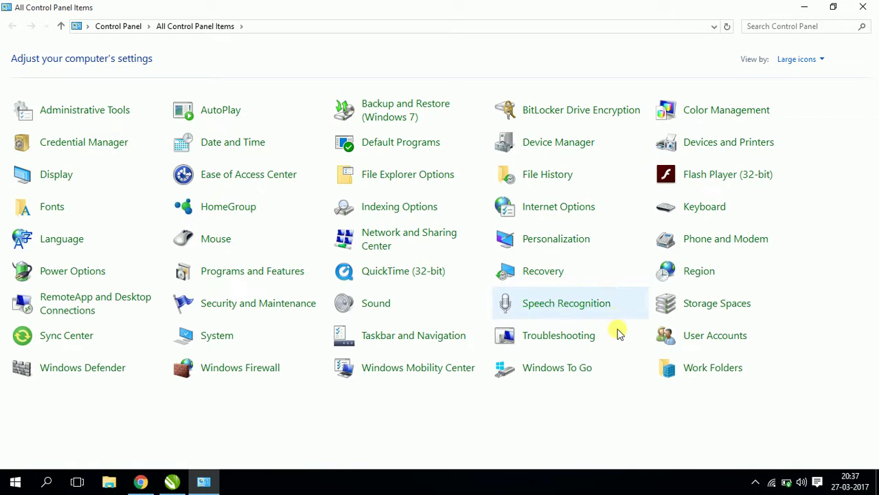
Open Windows Firewall and review the status details of the private and the guest or public networks.
click(221, 373)
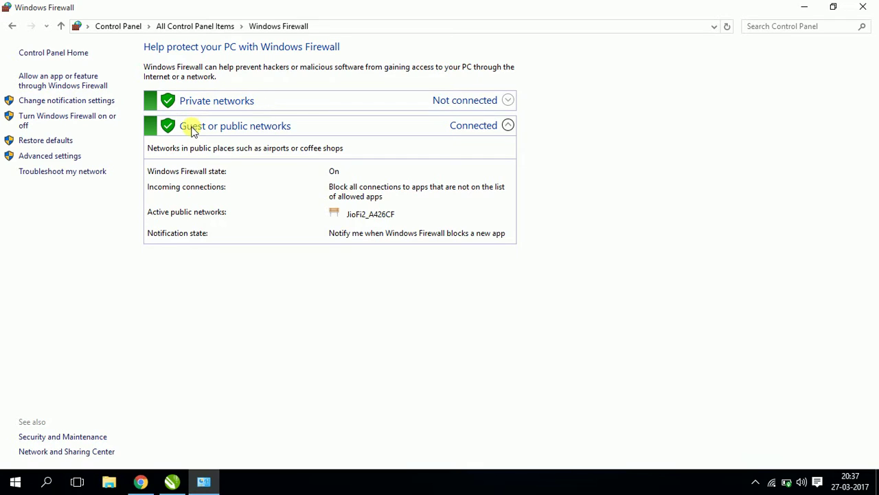
click(455, 130)
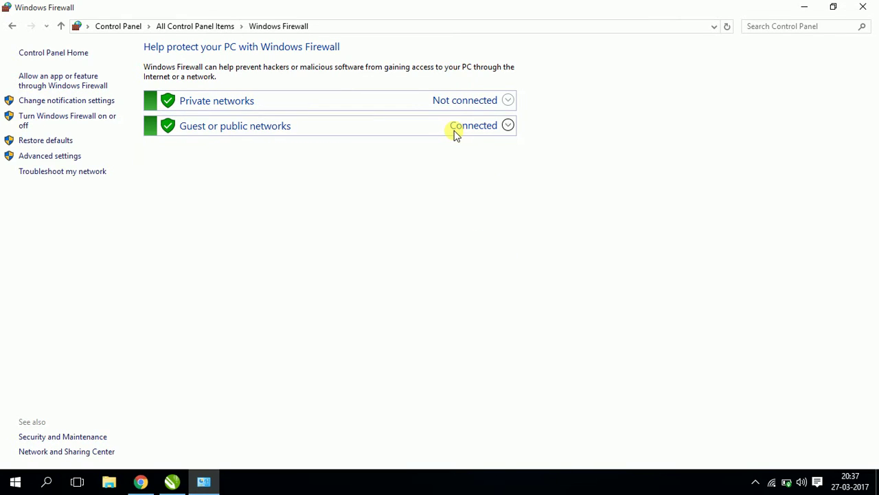
click(481, 104)
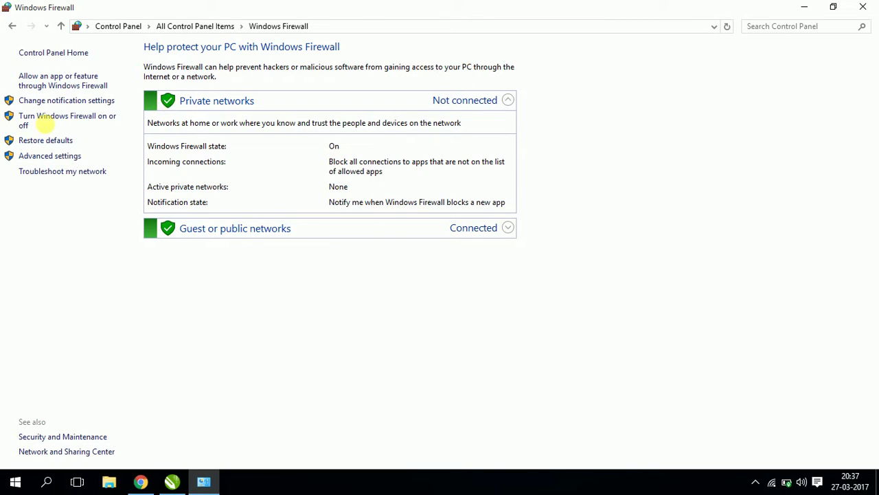
Set Windows Firewall to on for private and public networks and apply the customized settings.
click(41, 120)
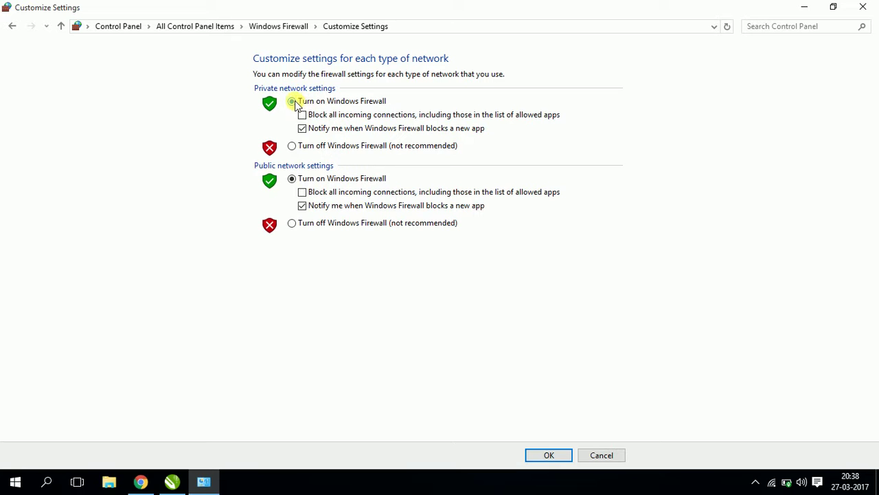
click(292, 145)
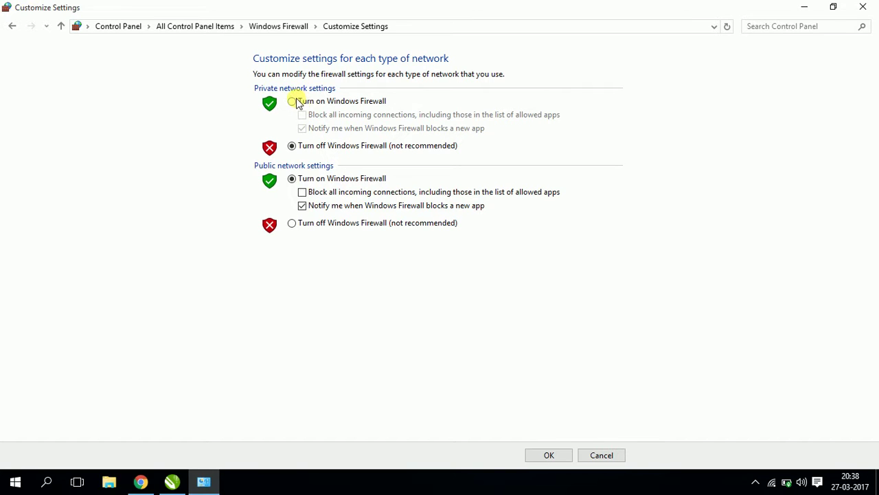
click(292, 101)
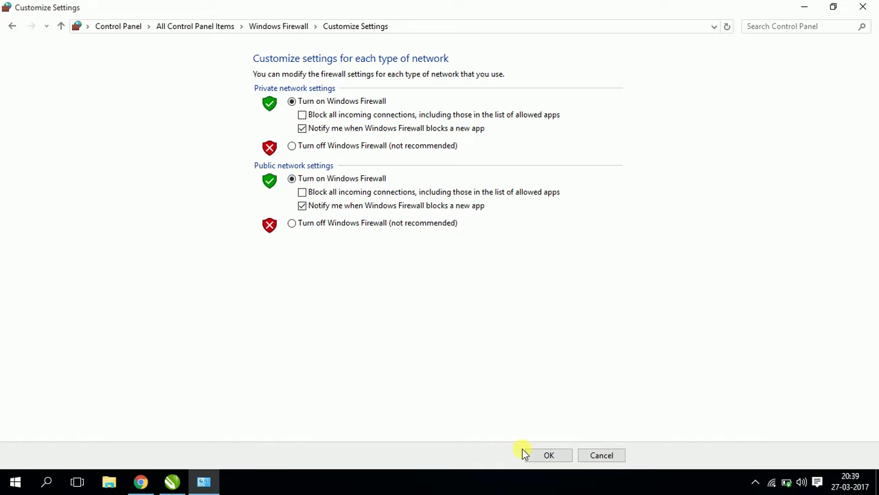
click(550, 455)
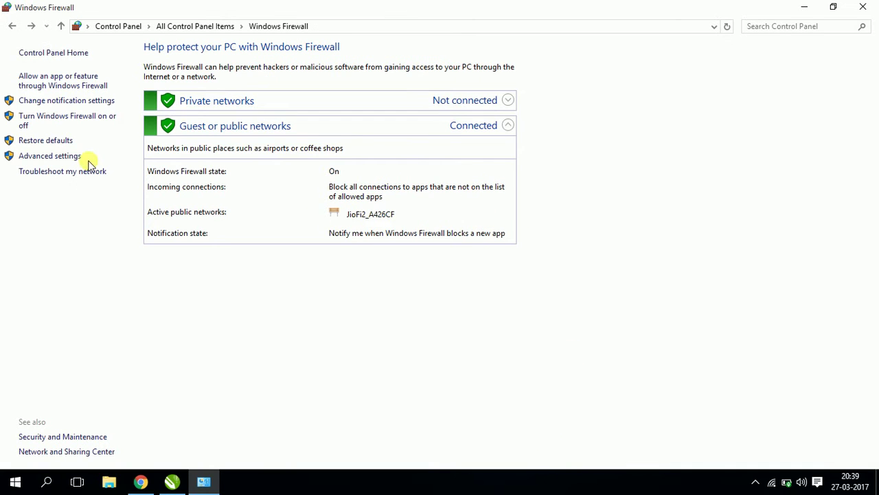
Return to all Control Panel items, open Windows Defender and start a quick scan of the PC.
click(12, 29)
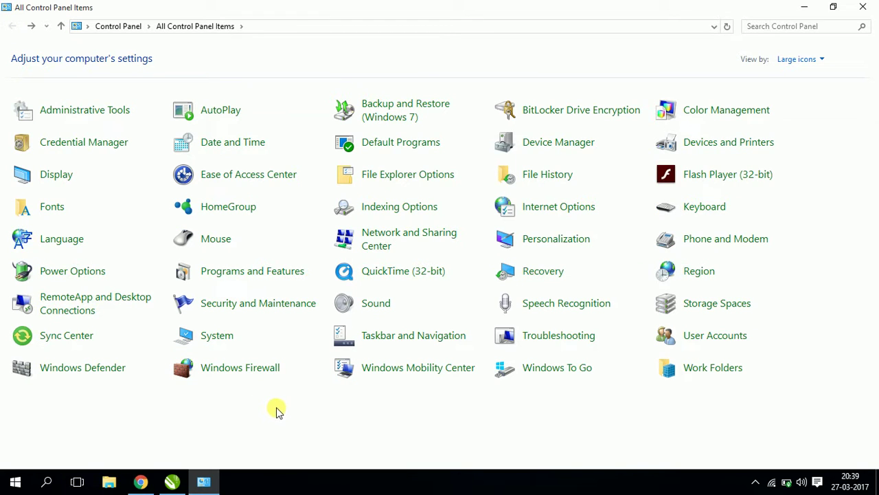
click(73, 377)
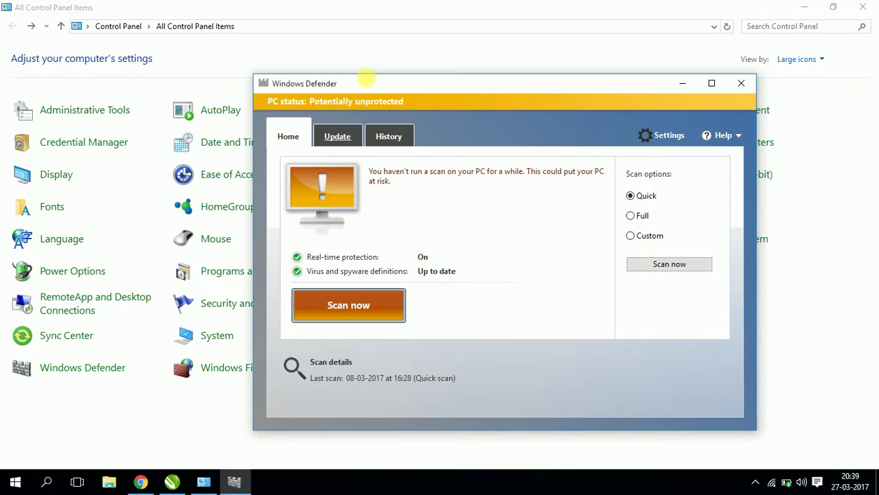
click(388, 83)
drag(388, 84, 320, 65)
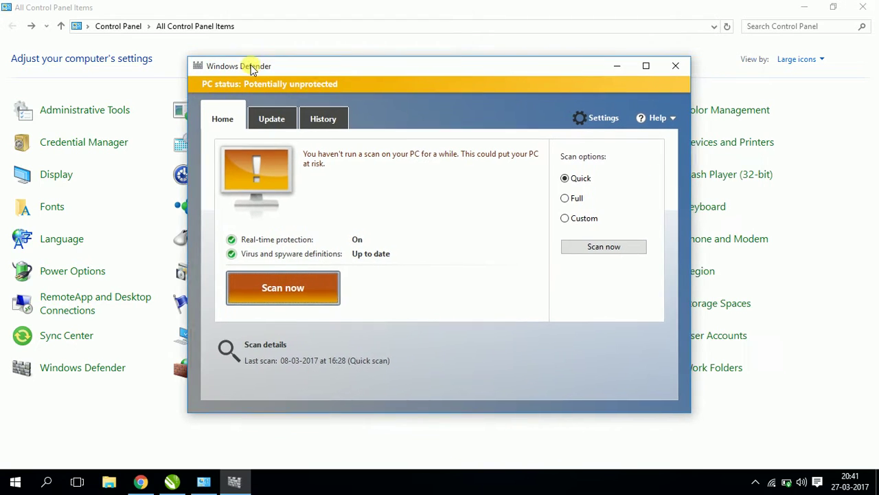
drag(251, 66, 229, 68)
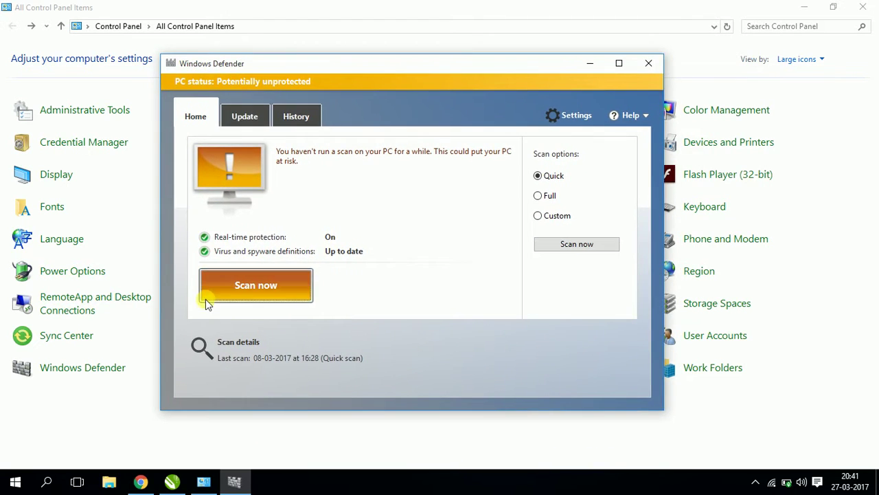
drag(351, 65, 391, 69)
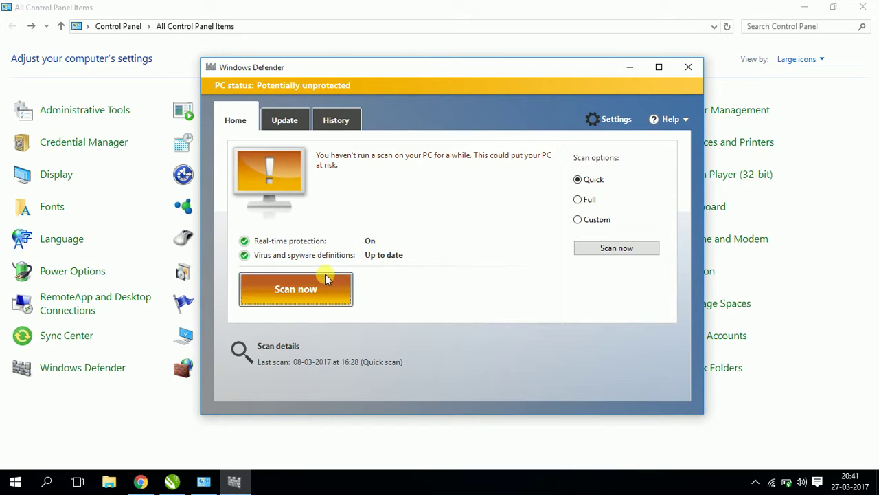
click(305, 72)
drag(305, 71, 315, 70)
click(295, 288)
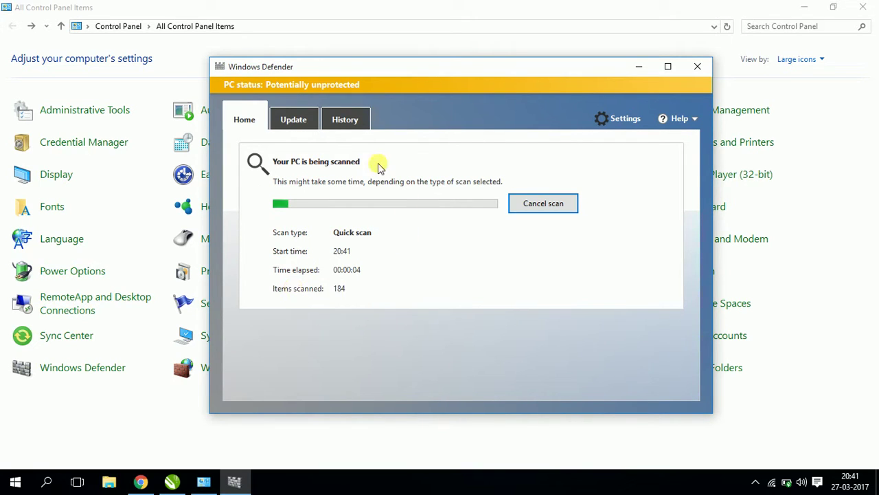
Update the virus and spyware definitions in Windows Defender.
click(294, 120)
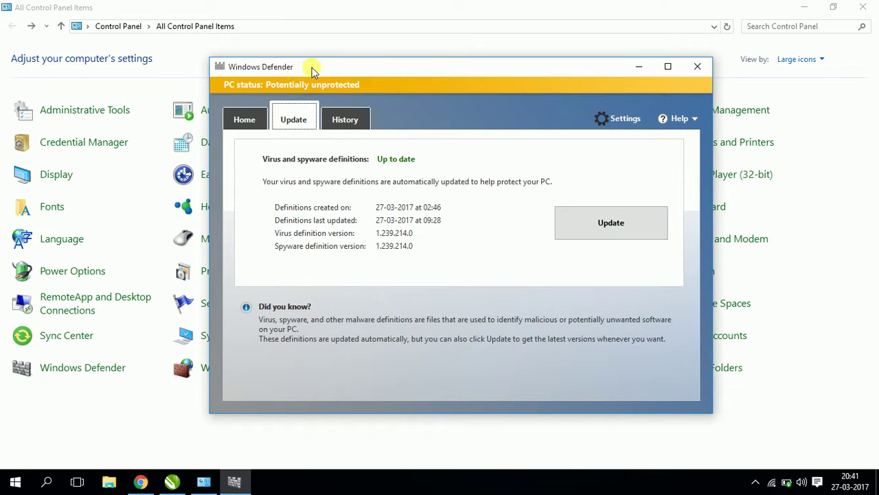
drag(312, 69, 265, 61)
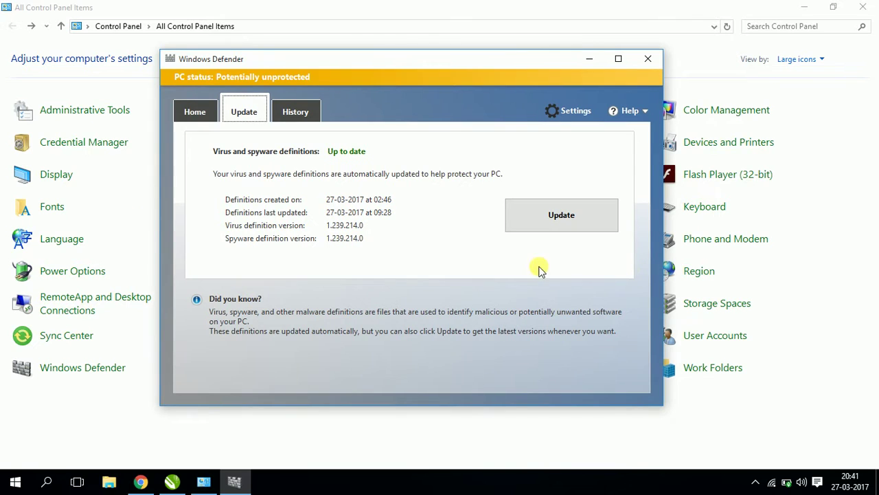
click(540, 201)
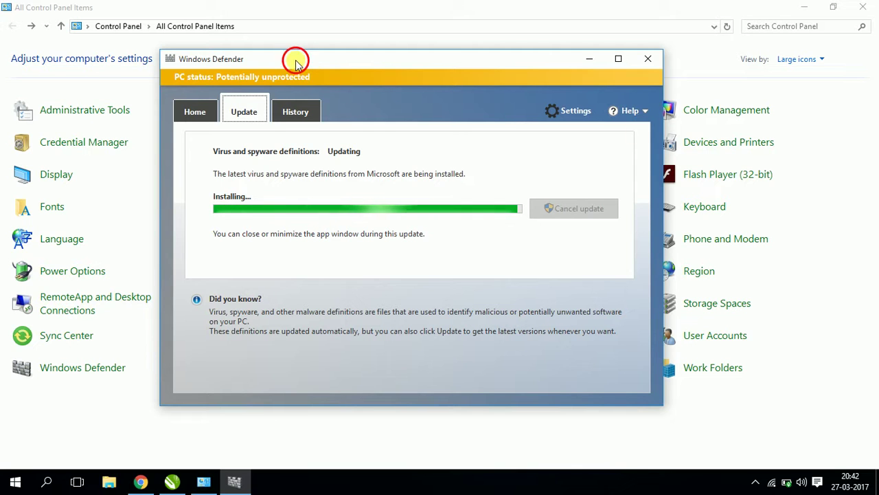
drag(294, 59, 314, 61)
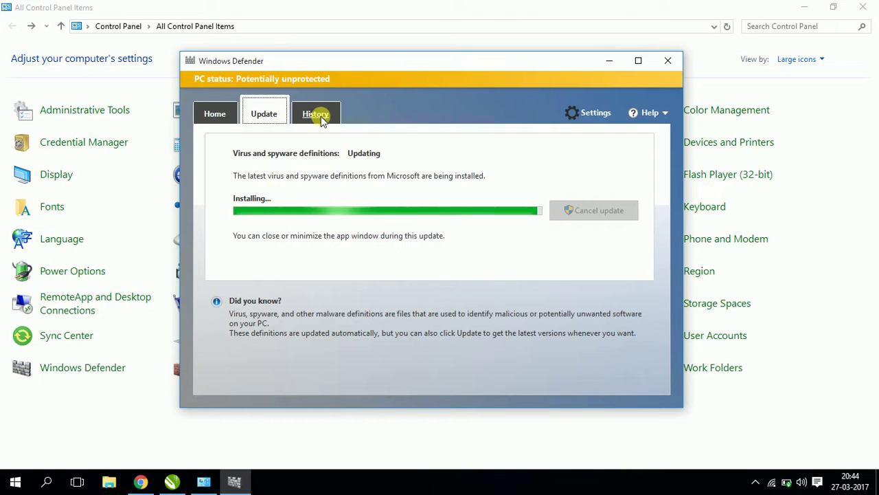
Show the details of all detected items in the Windows Defender history and read the item's description.
click(319, 121)
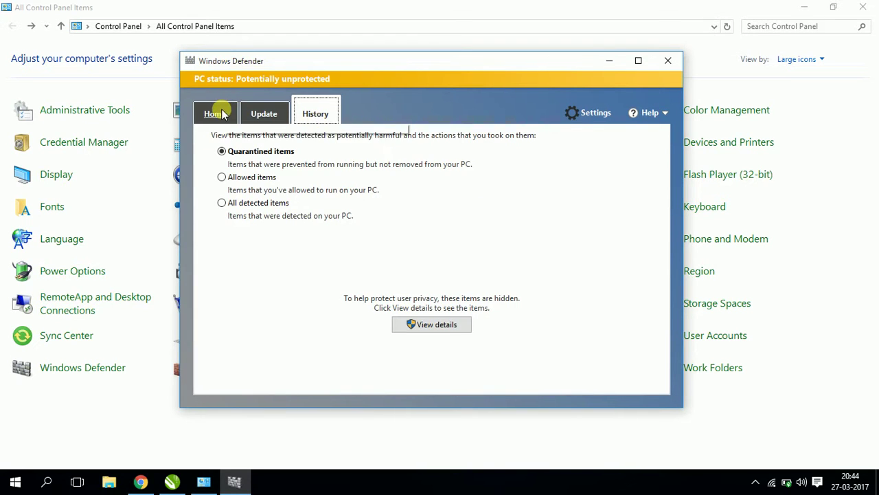
mouse_move(306, 69)
mouse_down()
mouse_move(323, 59)
mouse_move(314, 52)
mouse_up()
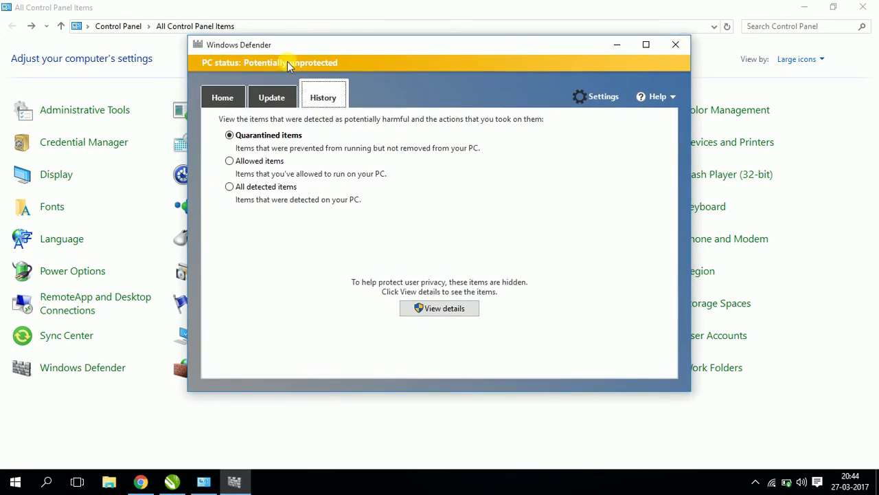
click(241, 188)
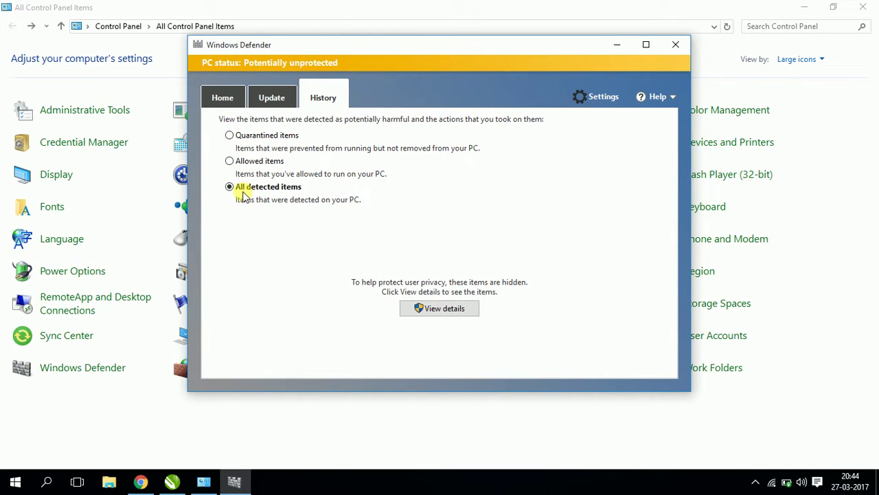
click(415, 310)
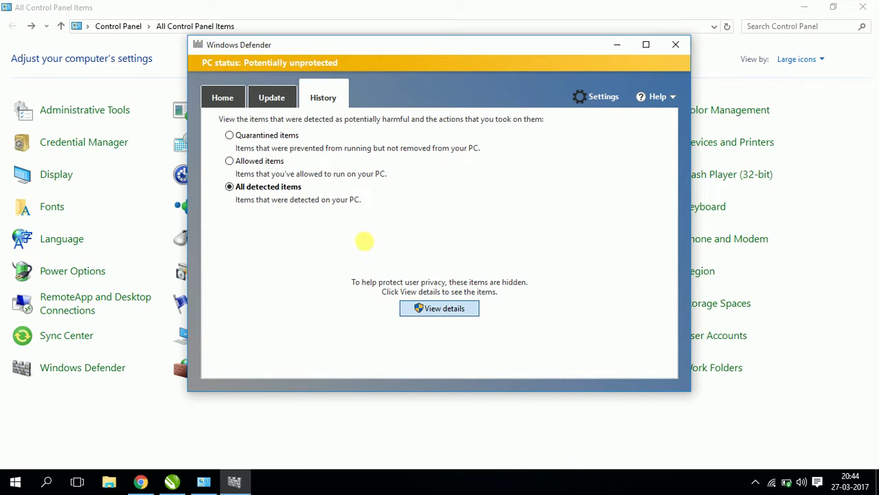
click(440, 309)
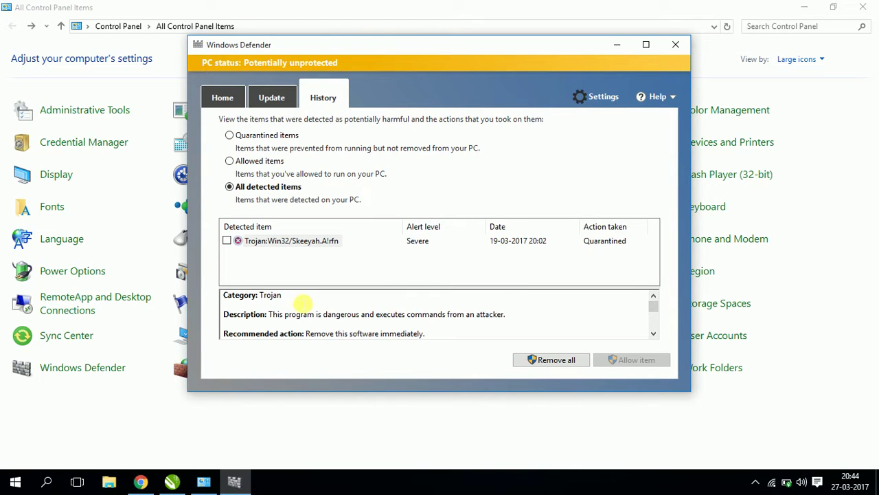
scroll(302, 304, down, 5)
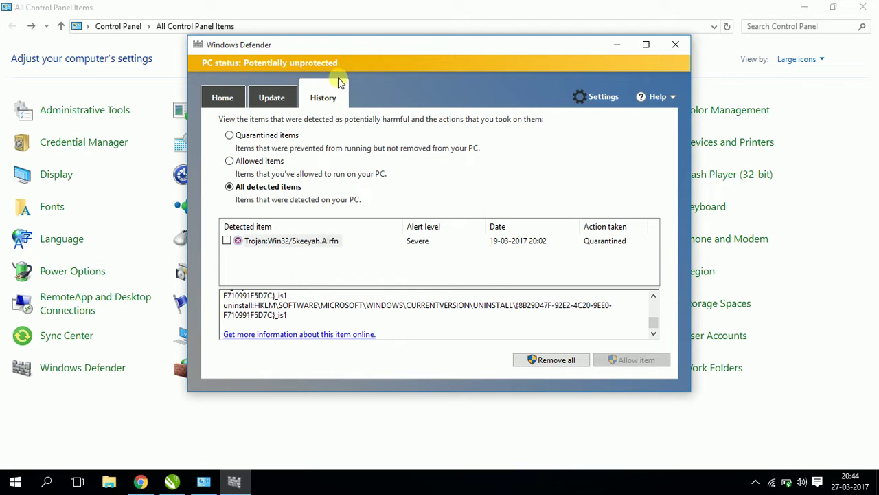
Select the detected Trojan:Win32/Skeeyah.A!rfn and remove all detected items from the history.
drag(342, 52, 351, 50)
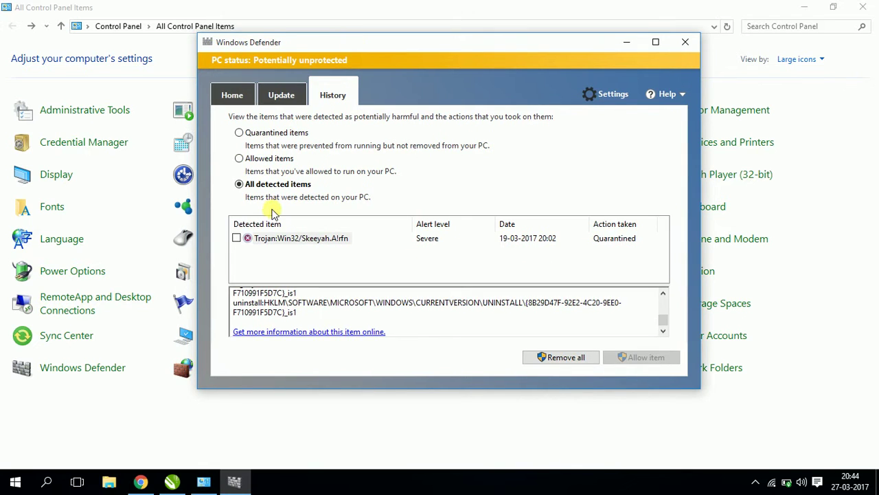
click(236, 238)
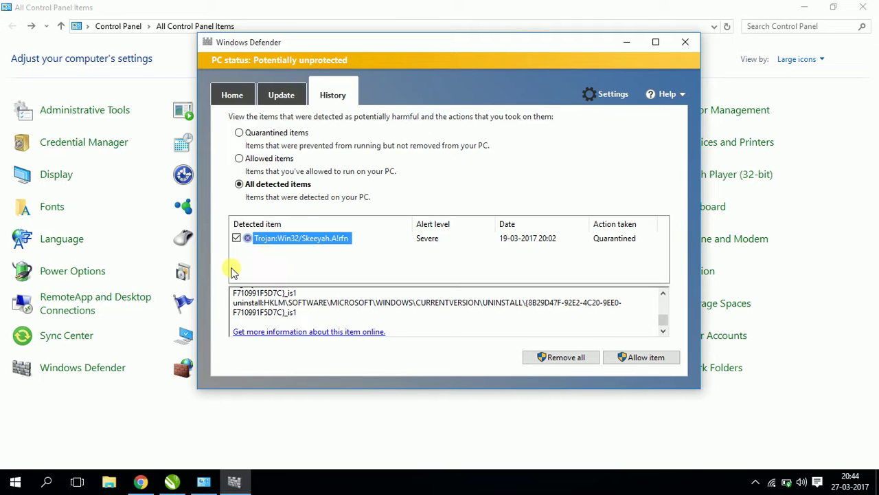
click(570, 358)
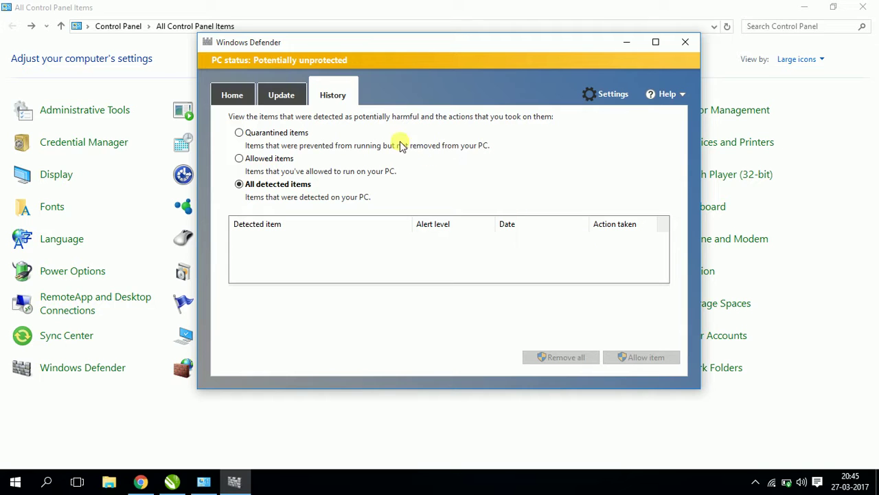
Check the progress of the running quick scan and minimize Windows Defender.
click(281, 94)
click(207, 98)
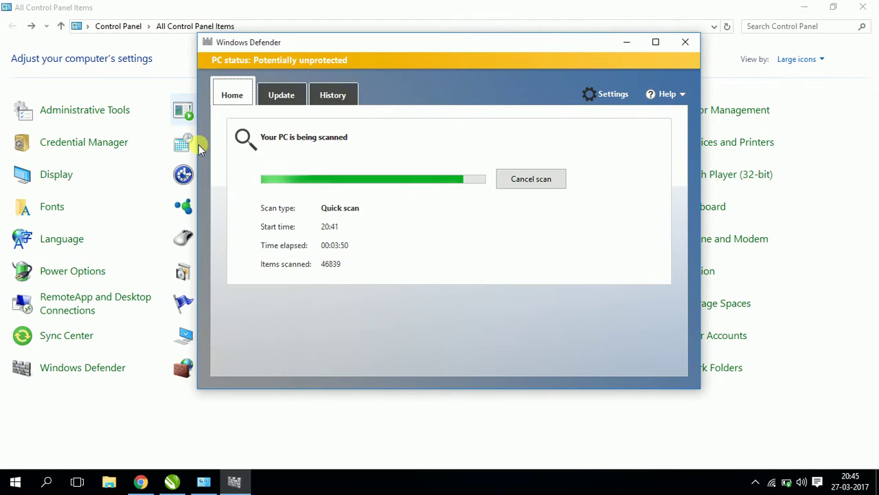
click(628, 42)
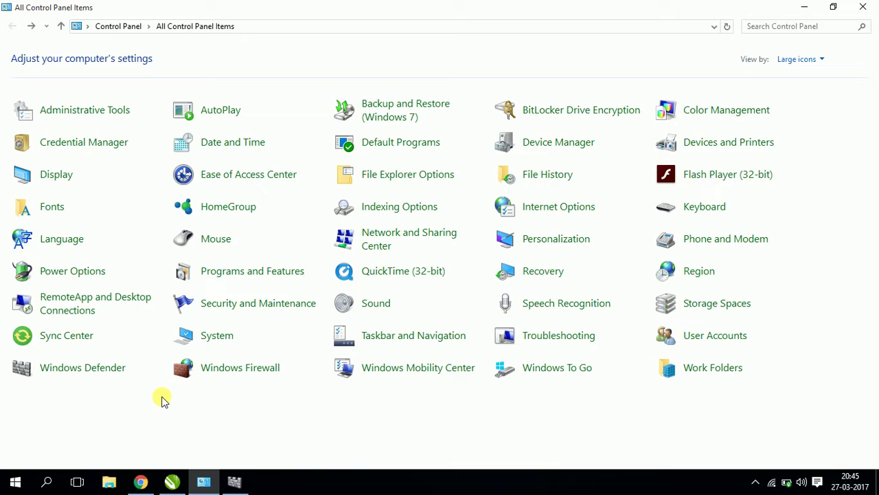
Search Windows for "services" and open the Services desktop app.
click(13, 484)
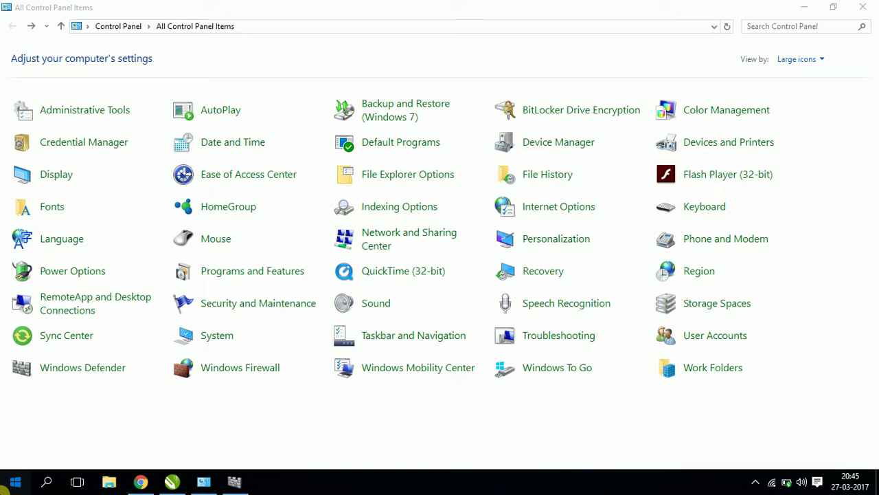
click(4, 488)
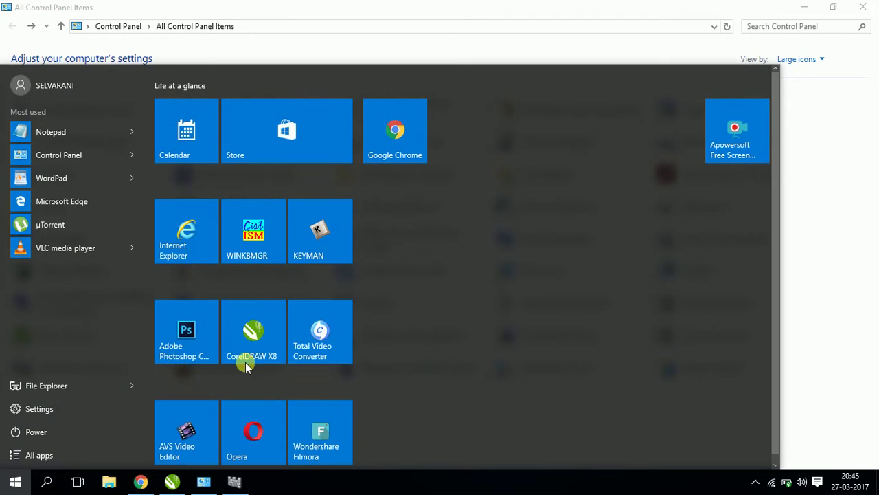
text(se)
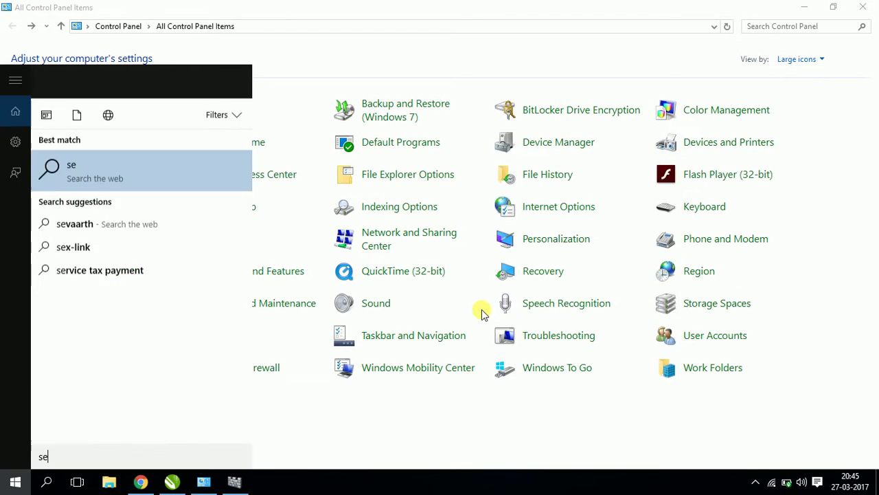
text(vice)
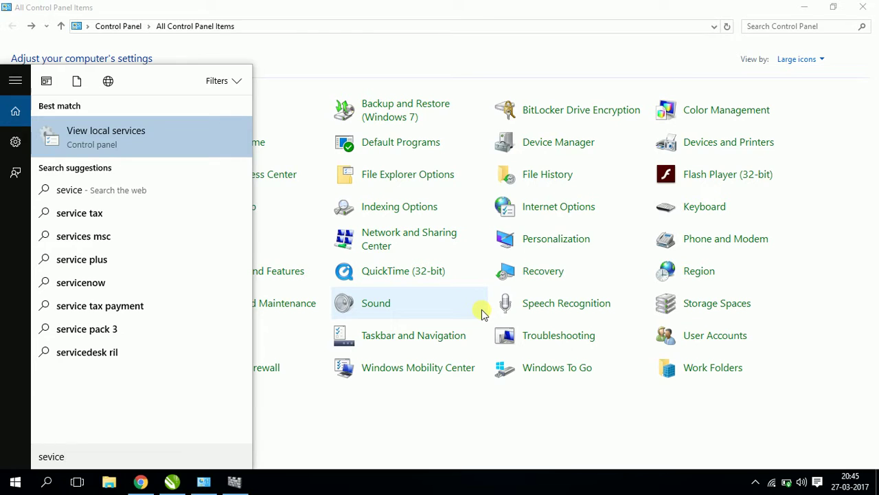
key(BackSpace)
key(BackSpace)
key(BackSpace)
key(BackSpace)
text(rvices)
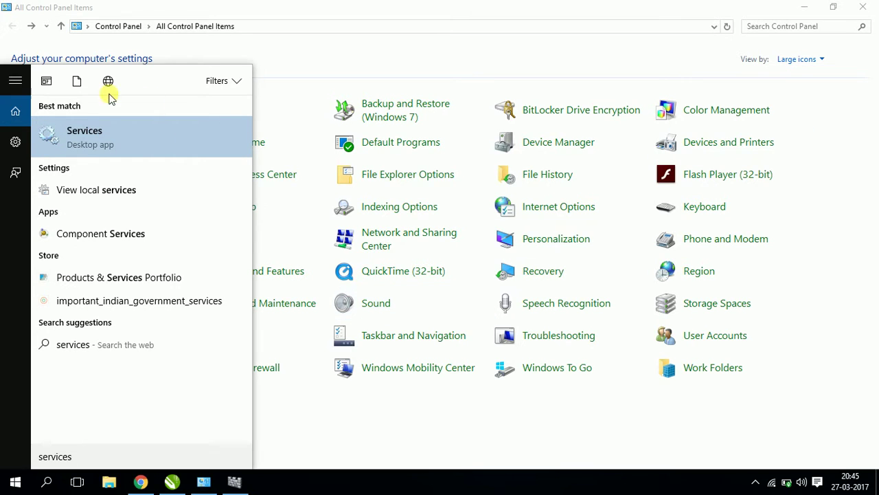
click(99, 148)
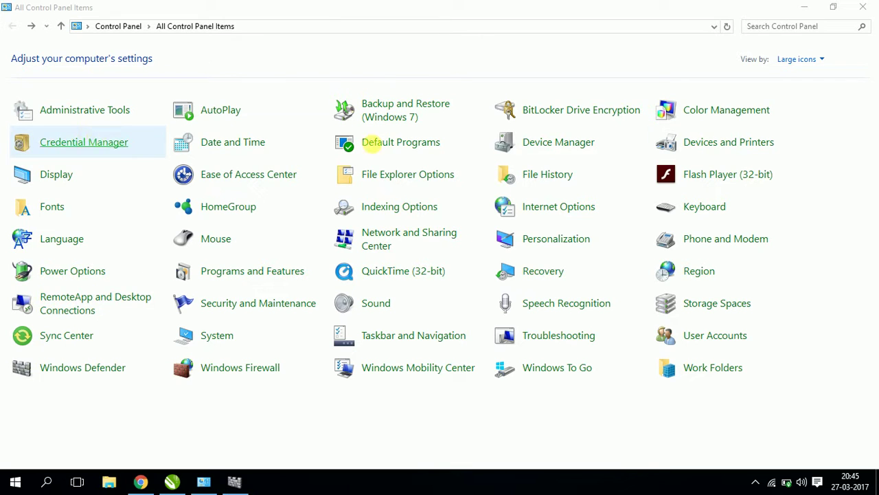
click(594, 159)
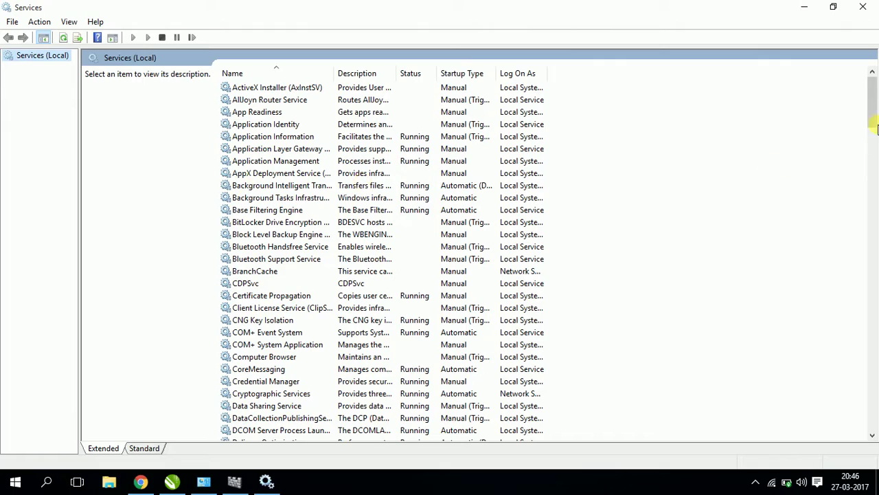
Select Windows Defender Service in the services list and widen the Name column to show the full service names.
drag(875, 102, 873, 382)
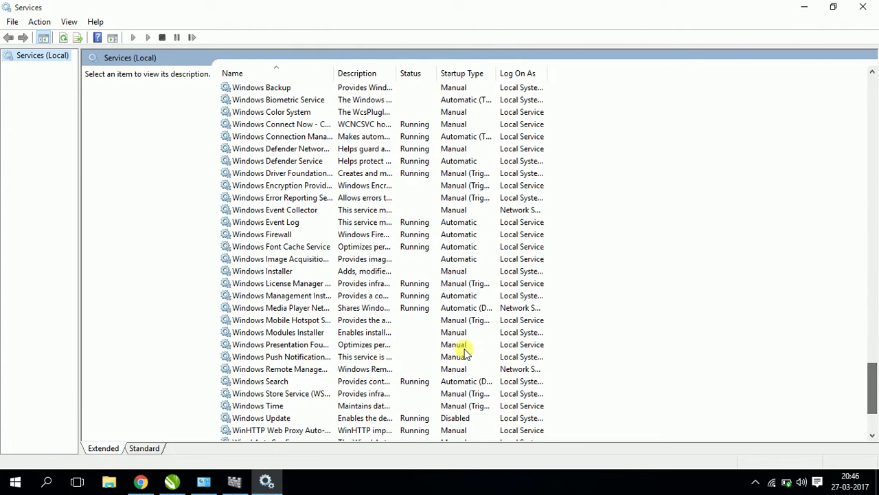
click(255, 161)
drag(335, 74, 466, 77)
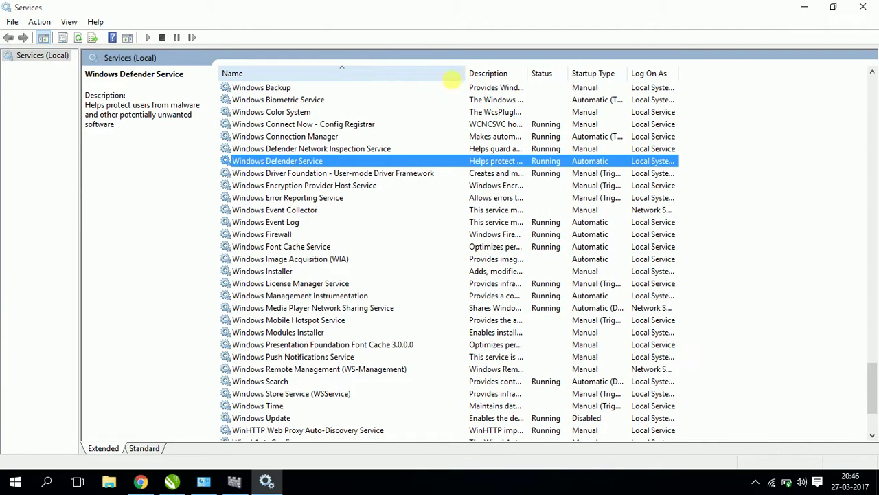
Select the Windows Update service and review its description and the actions available for it.
click(262, 419)
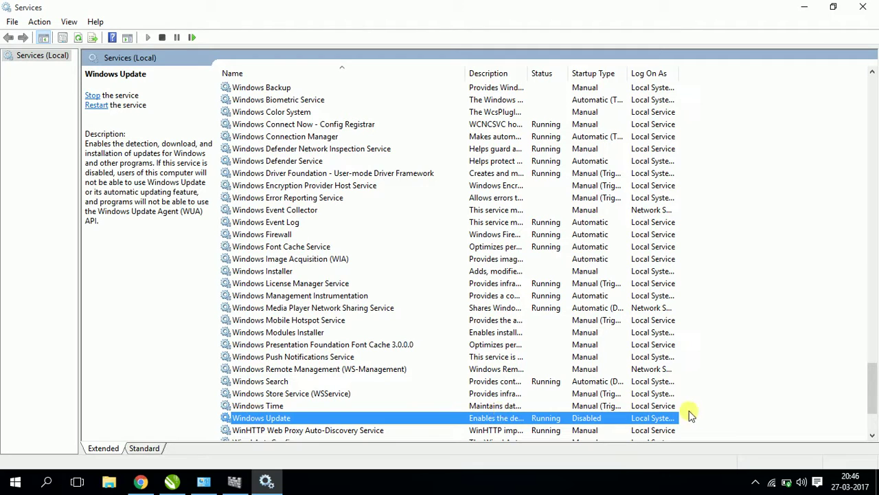
drag(871, 374, 871, 382)
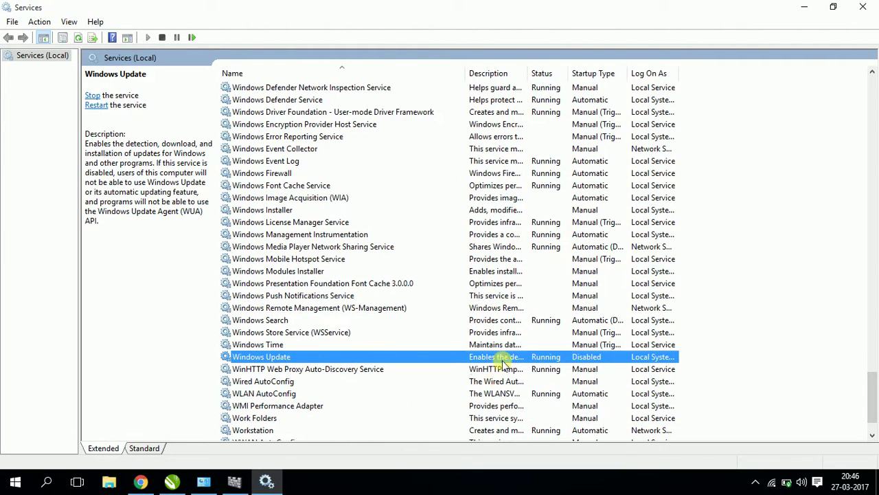
right_click(426, 358)
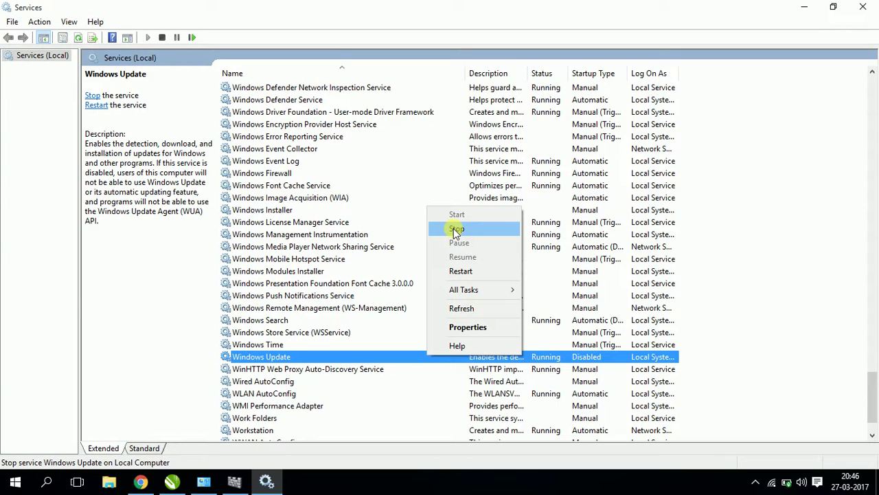
right_click(360, 357)
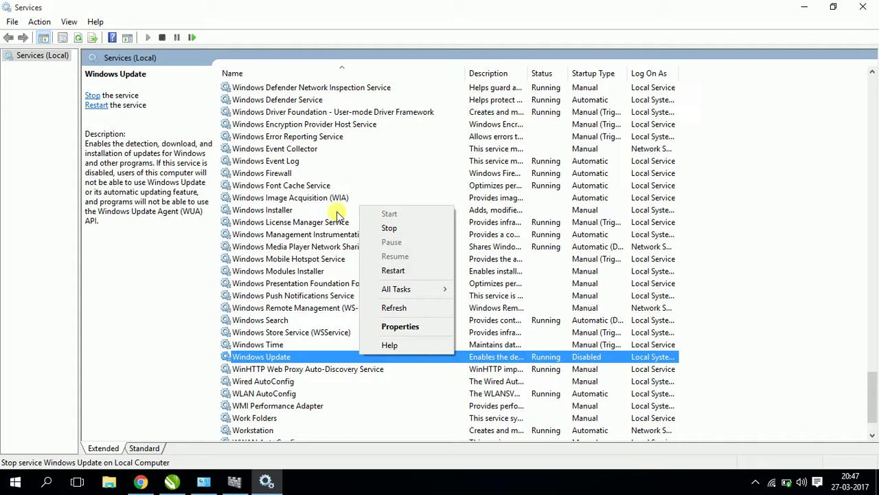
Open the properties of the Windows Update service and reposition the dialog over the services list.
click(310, 359)
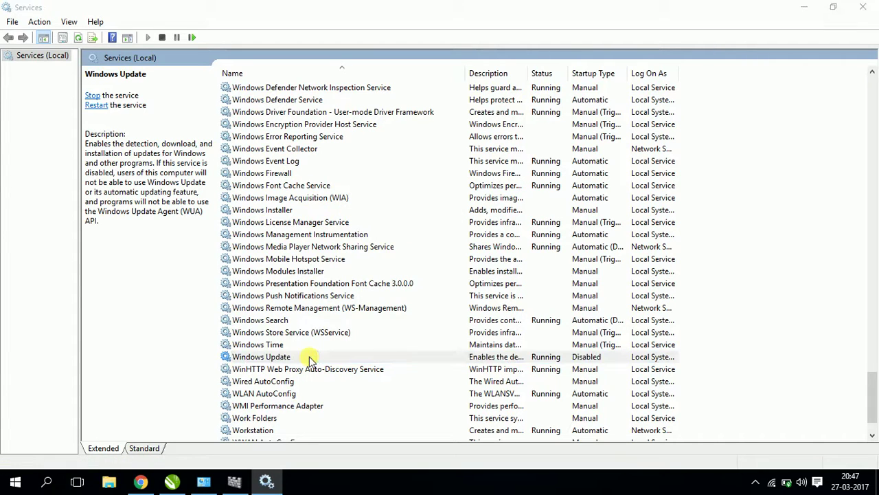
double_click(310, 358)
drag(370, 92, 472, 83)
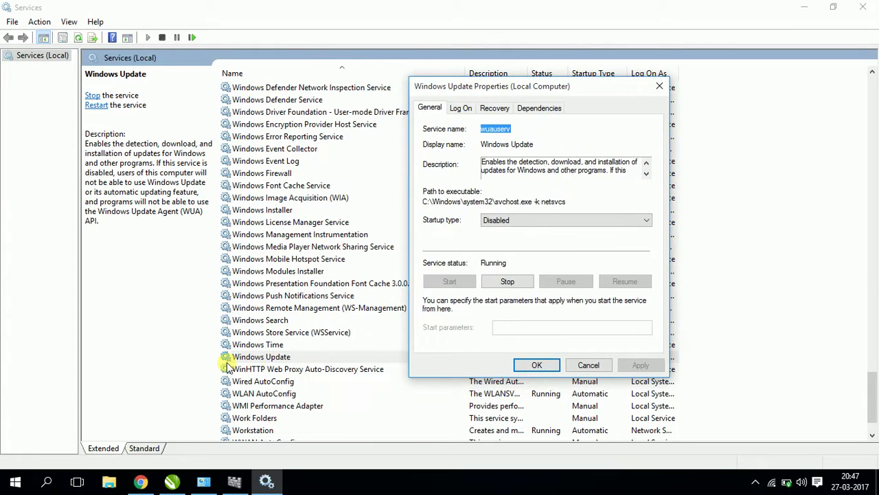
click(255, 358)
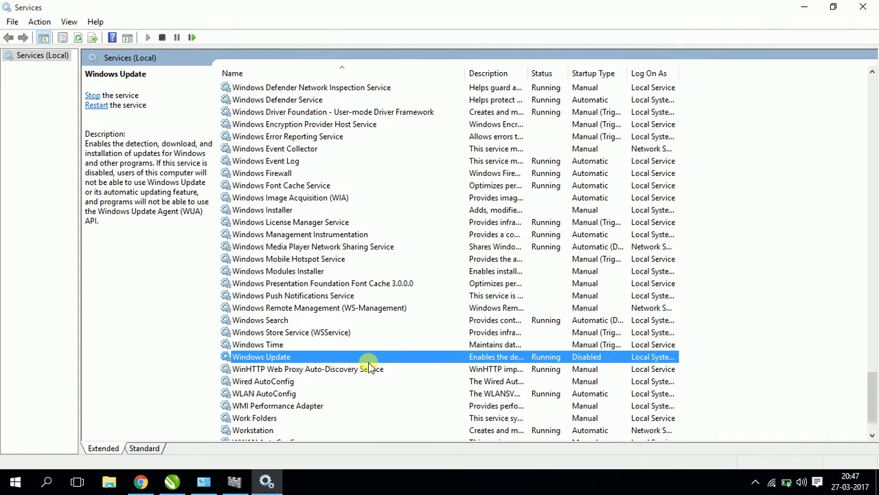
double_click(309, 359)
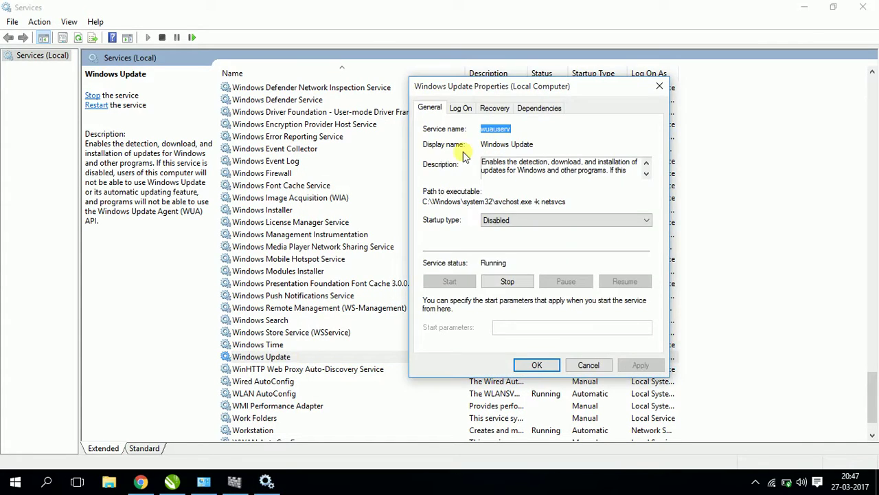
drag(489, 88, 434, 84)
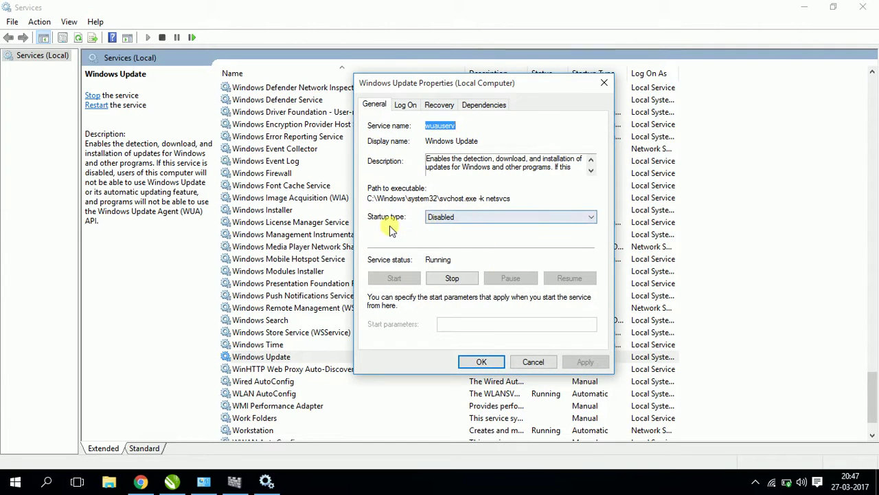
Try the Manual startup type for the Windows Update service, review the other startup options and discard the change.
click(454, 218)
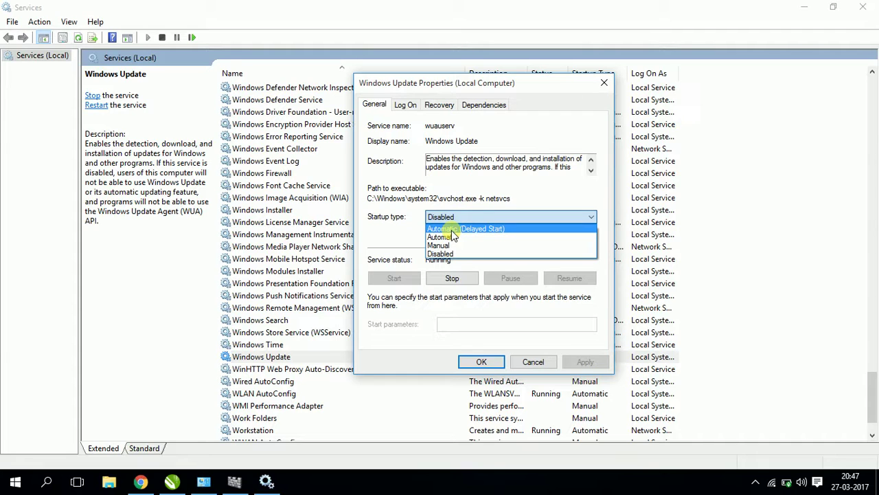
click(440, 246)
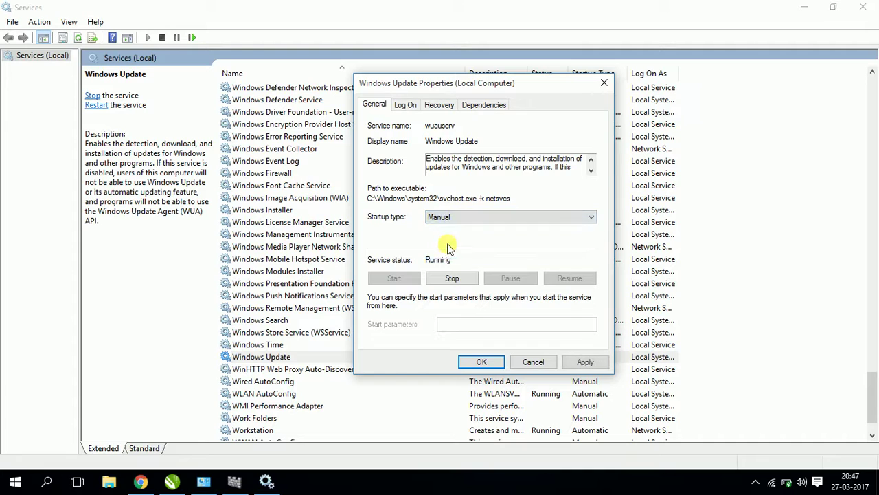
click(504, 217)
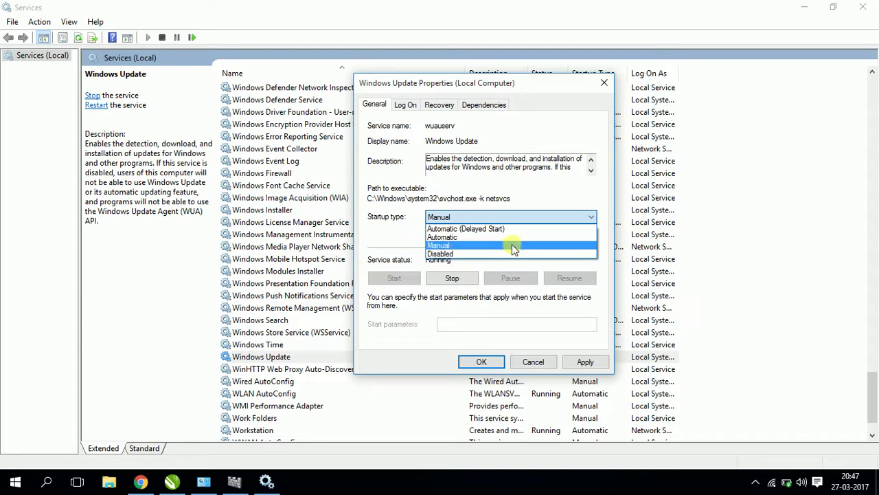
click(534, 362)
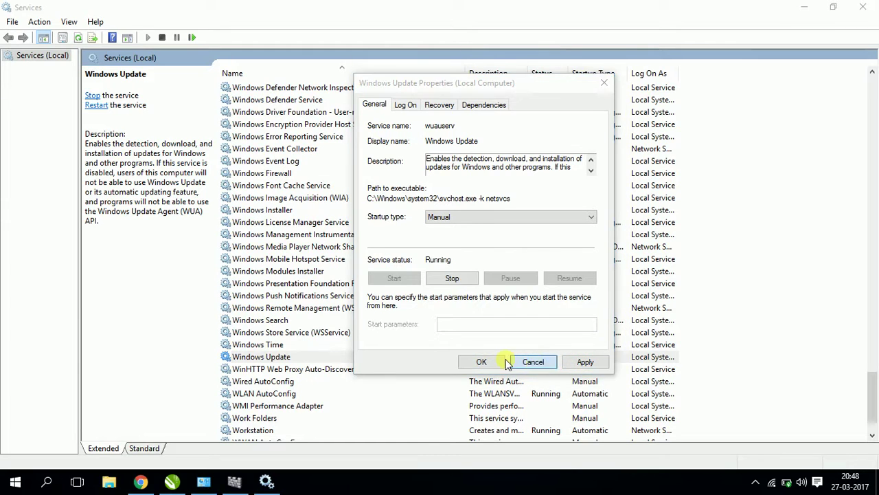
click(514, 362)
Close the Services and Control Panel windows and refresh the desktop.
click(868, 12)
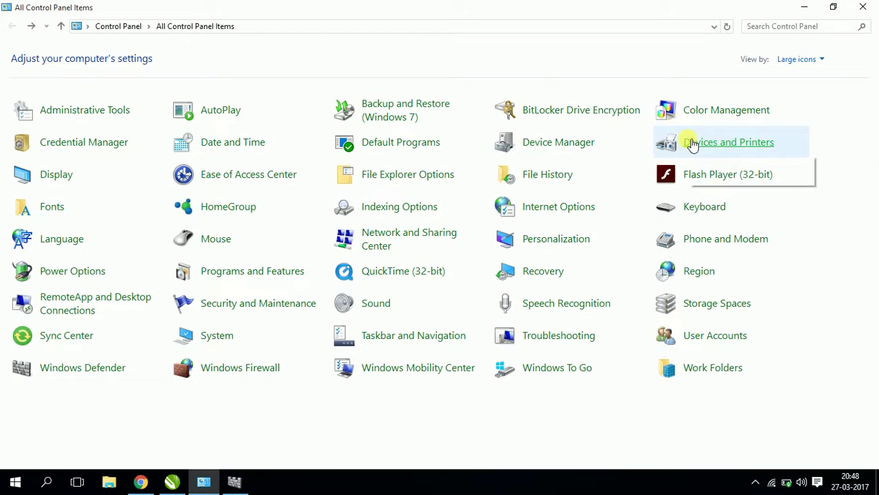
click(863, 7)
right_click(237, 201)
click(237, 217)
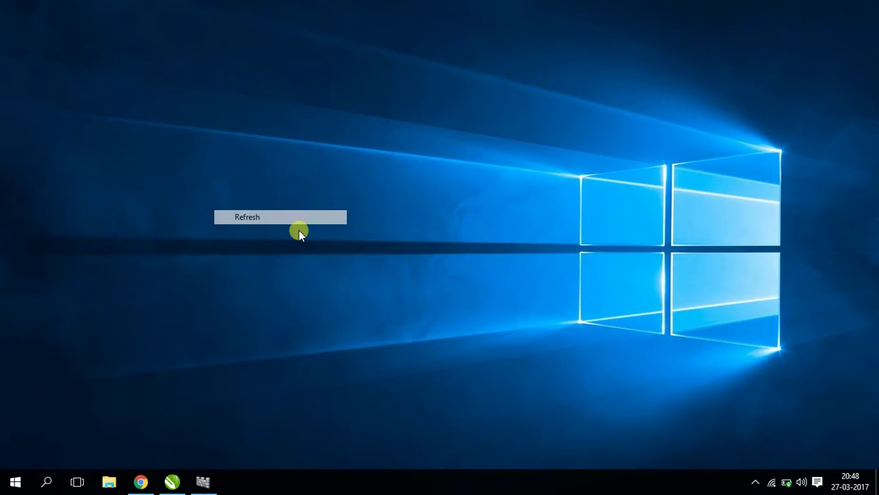